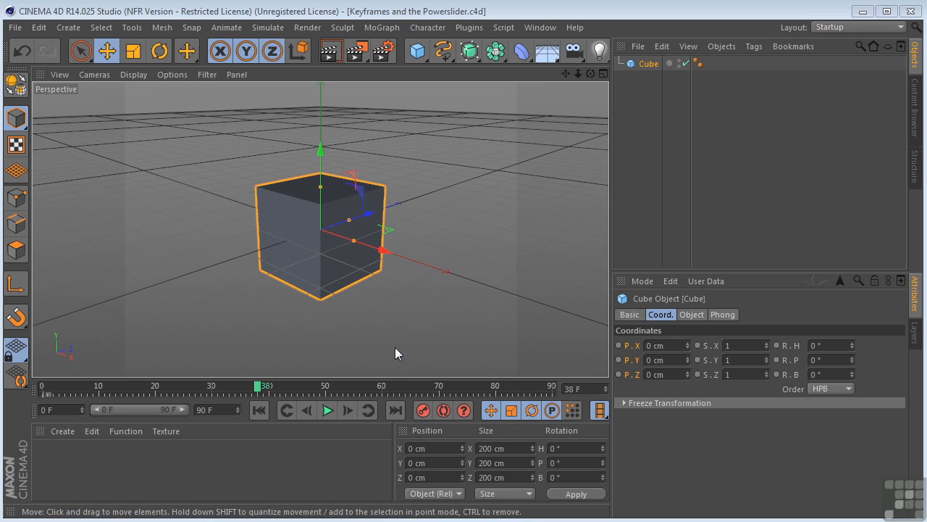
At frame 0, move the cube along Z to about 1215 cm and record a keyframe for it.
drag(269, 379, 24, 402)
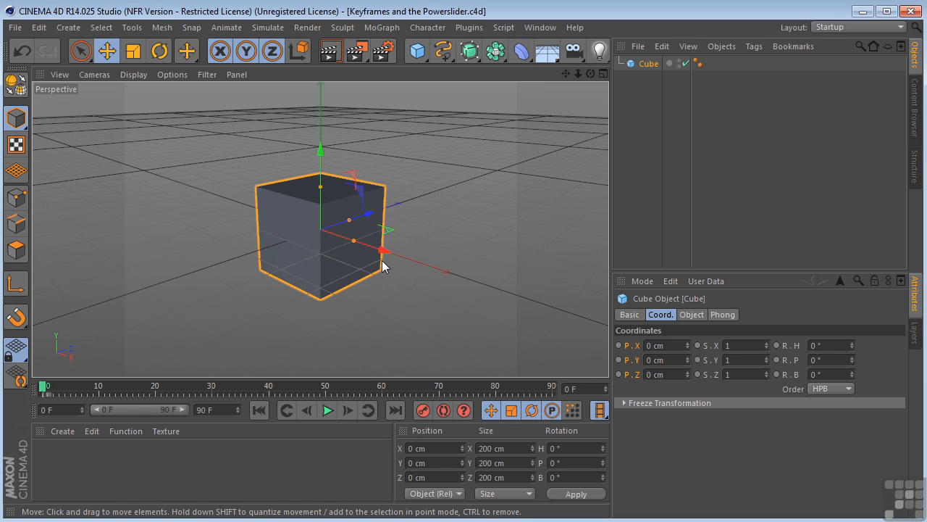
click(366, 218)
drag(366, 219, 539, 155)
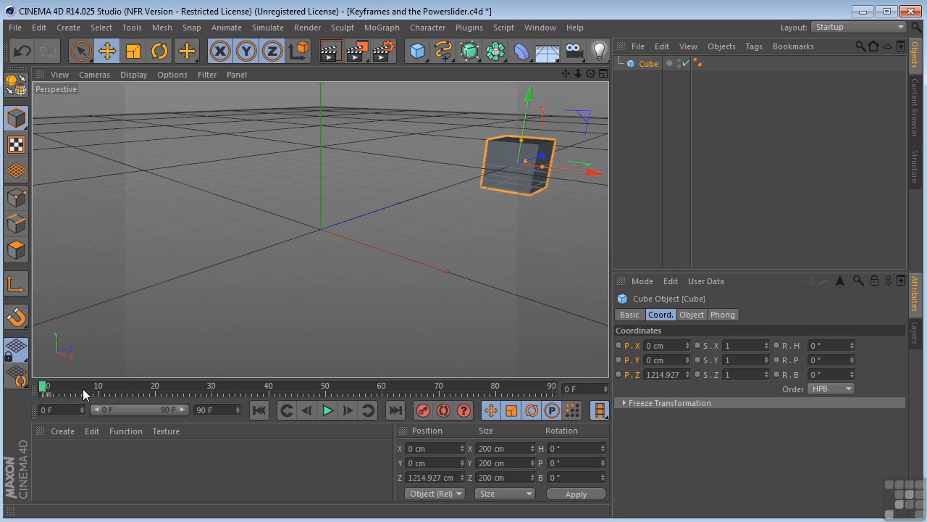
mouse_move(42, 389)
mouse_down()
mouse_move(564, 390)
mouse_move(127, 398)
mouse_move(39, 410)
mouse_up()
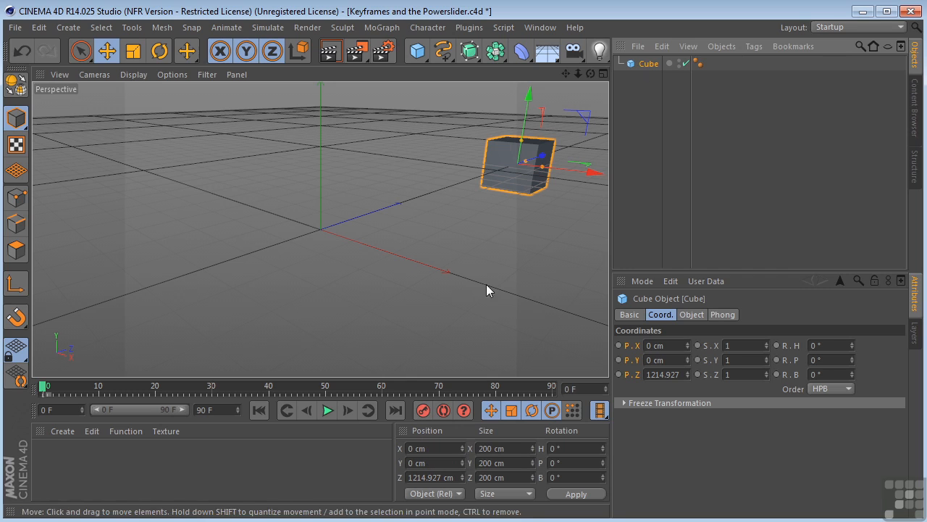
click(423, 412)
At frame 90, move the cube along Z to about -17 cm and record a second keyframe.
drag(43, 389, 561, 424)
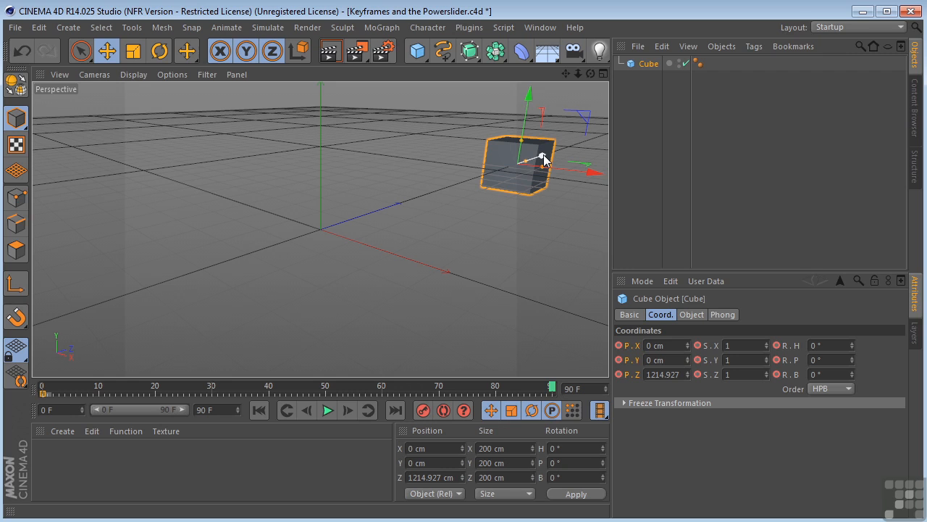
drag(544, 158, 362, 199)
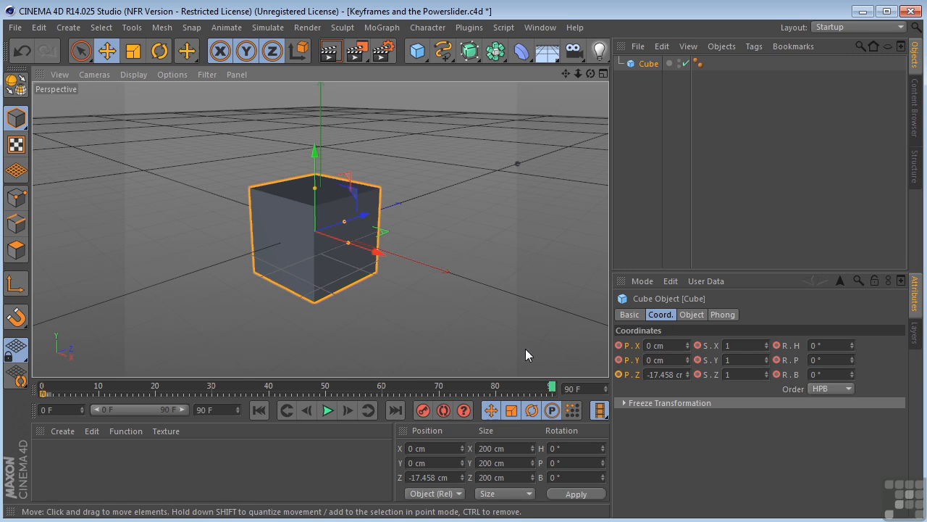
click(424, 412)
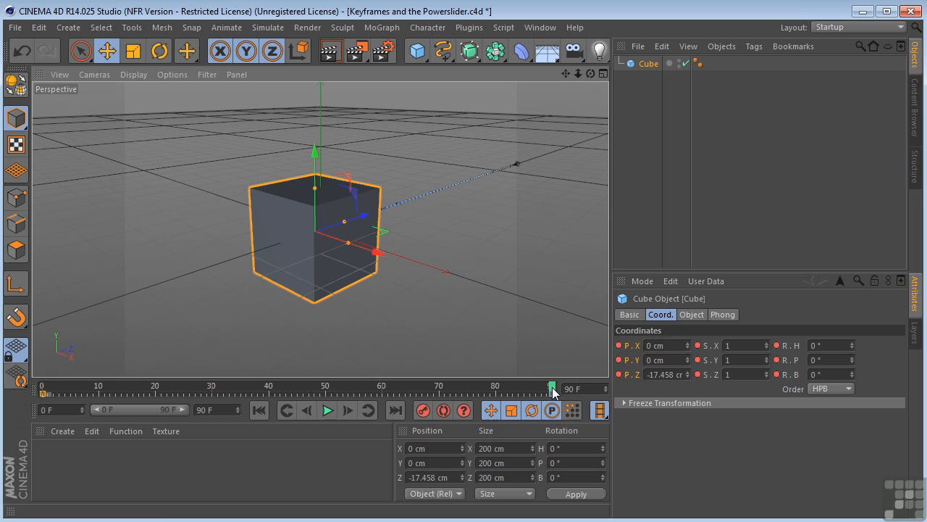
Scrub the timeline back to frame 0 and play the cube's animation between its two keyframes.
drag(553, 392, 549, 387)
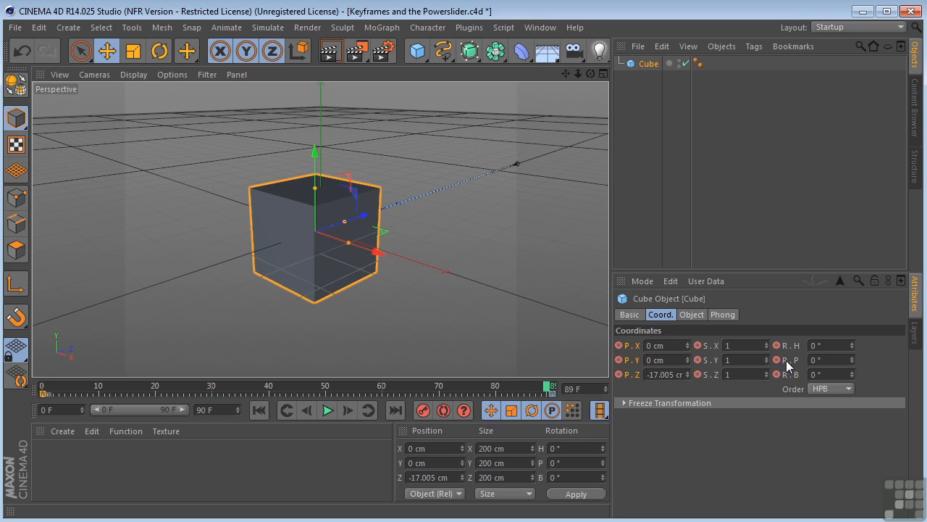
drag(548, 387, 14, 383)
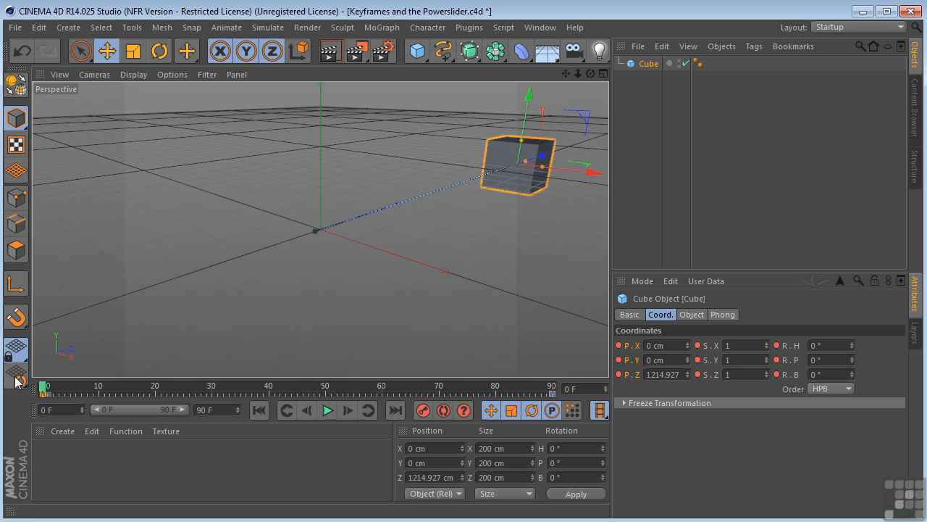
click(328, 411)
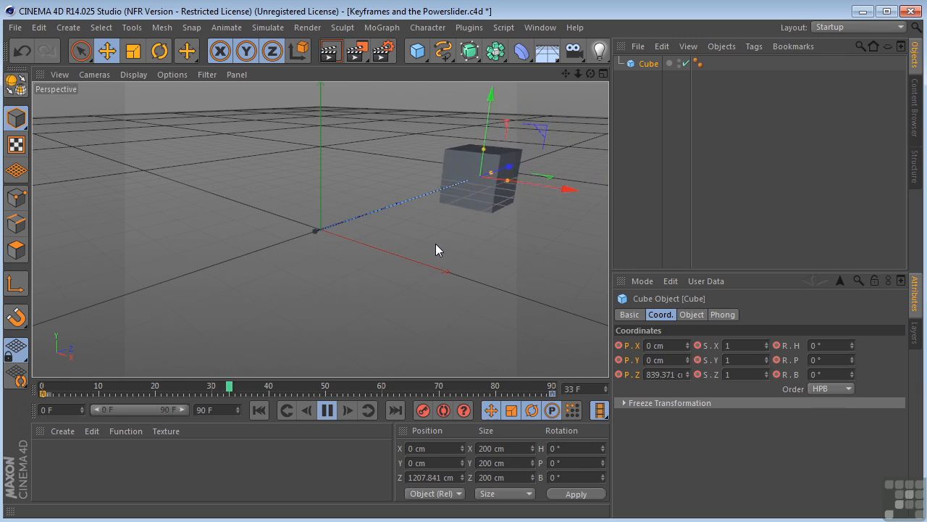
click(328, 410)
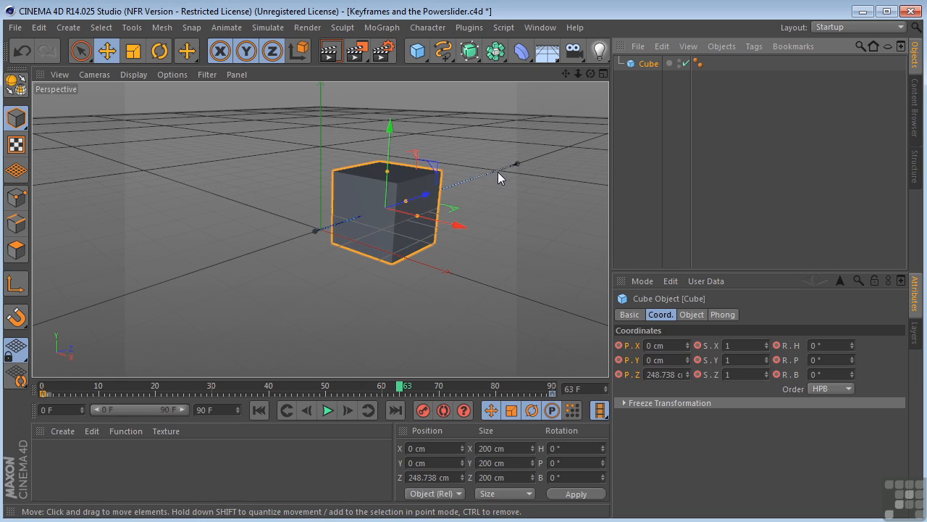
Examine the cube's motion path up close from several angles while replaying the animation.
scroll(507, 185, up, 4)
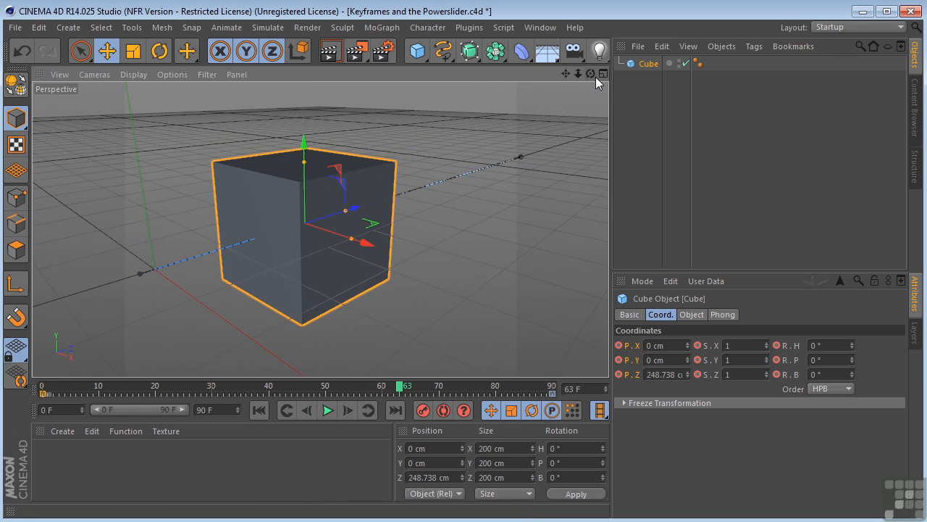
drag(590, 74, 564, 76)
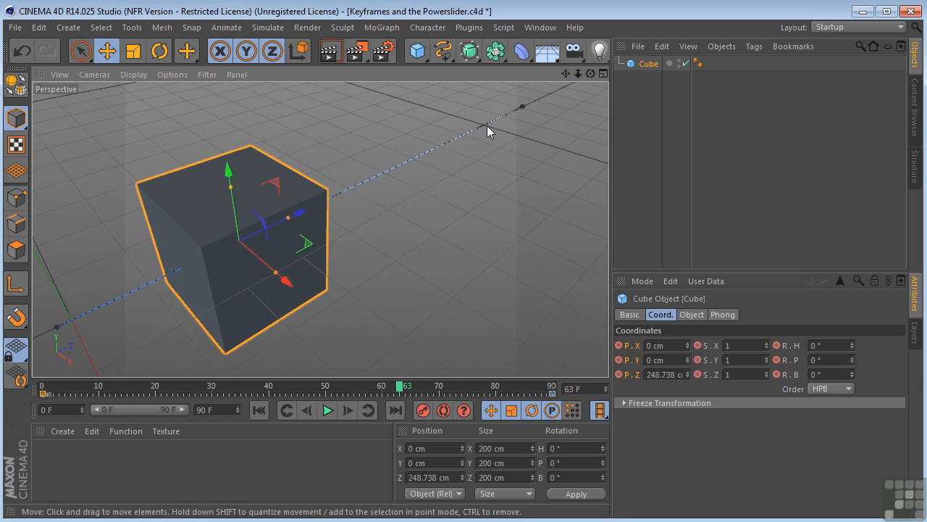
drag(566, 73, 603, 51)
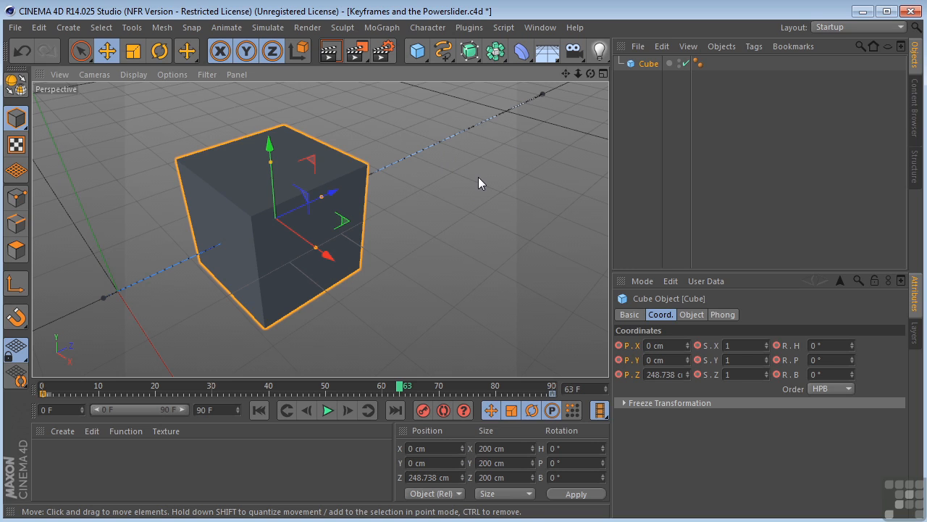
click(327, 410)
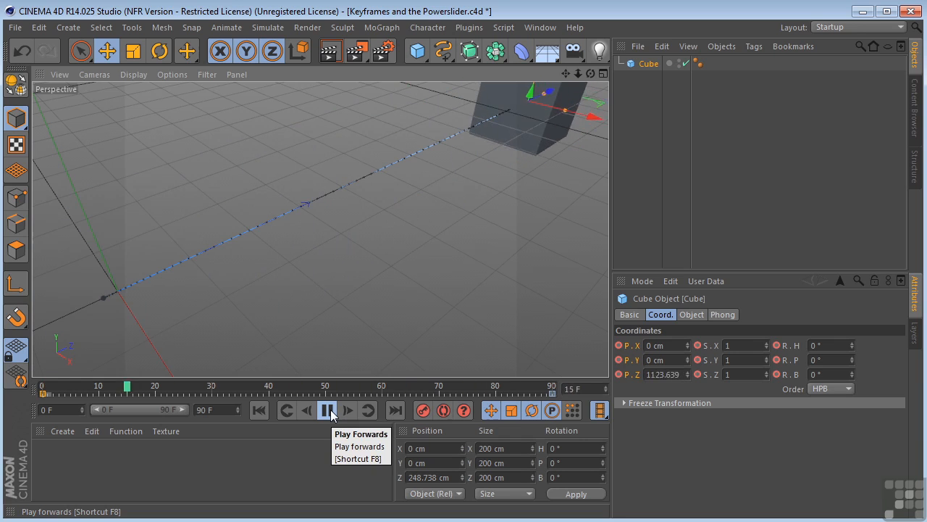
click(331, 410)
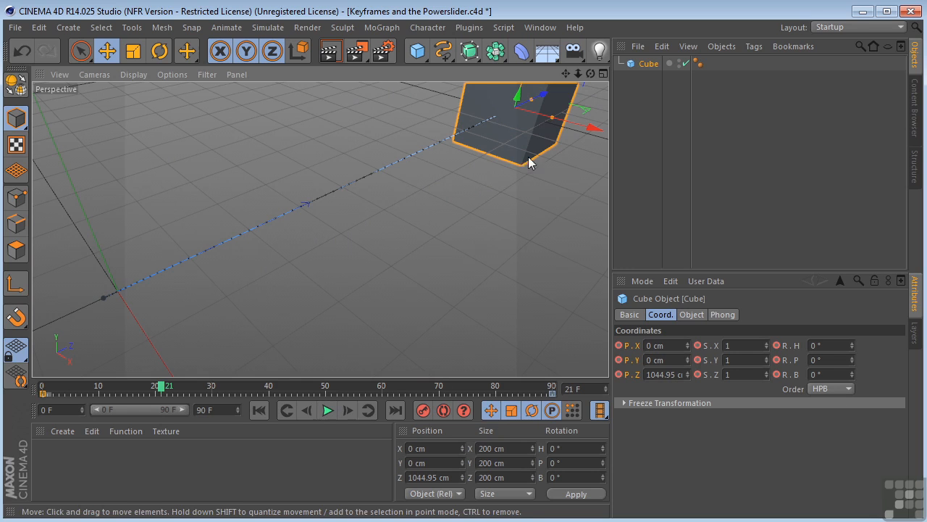
drag(590, 73, 562, 65)
Switch to the open document Keyframes and the Powerslider_B.c4d and play its cube animation.
click(541, 28)
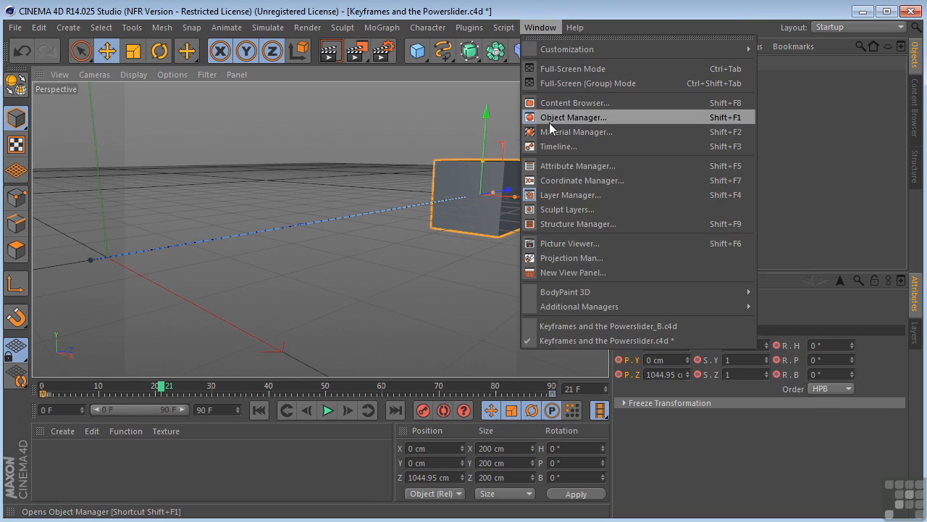
click(584, 323)
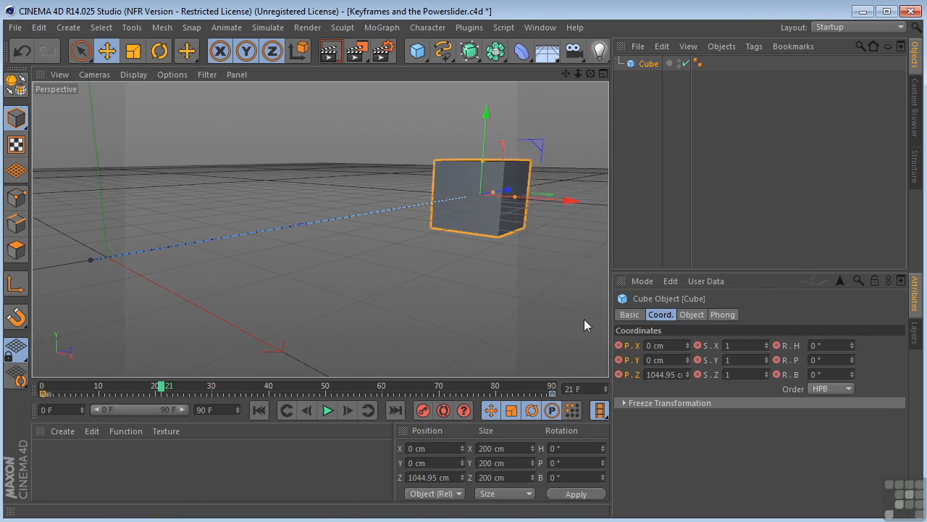
click(326, 410)
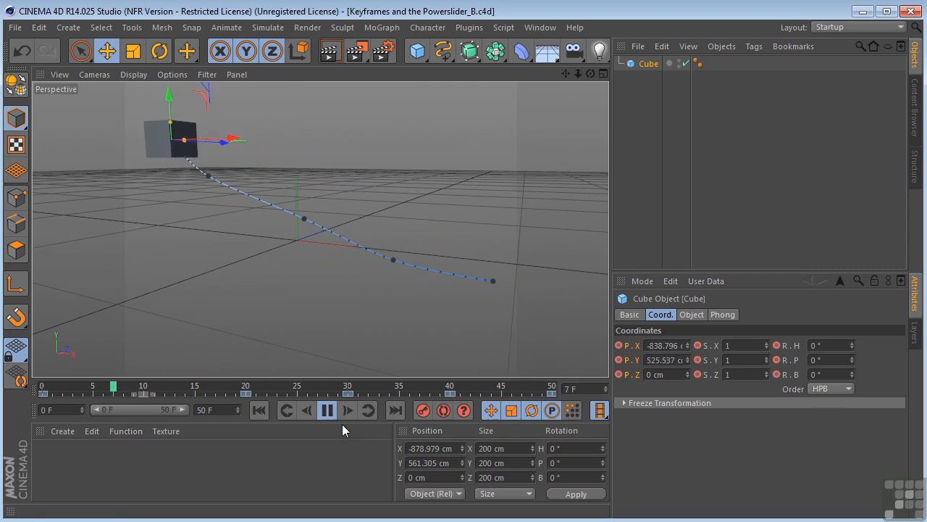
click(327, 410)
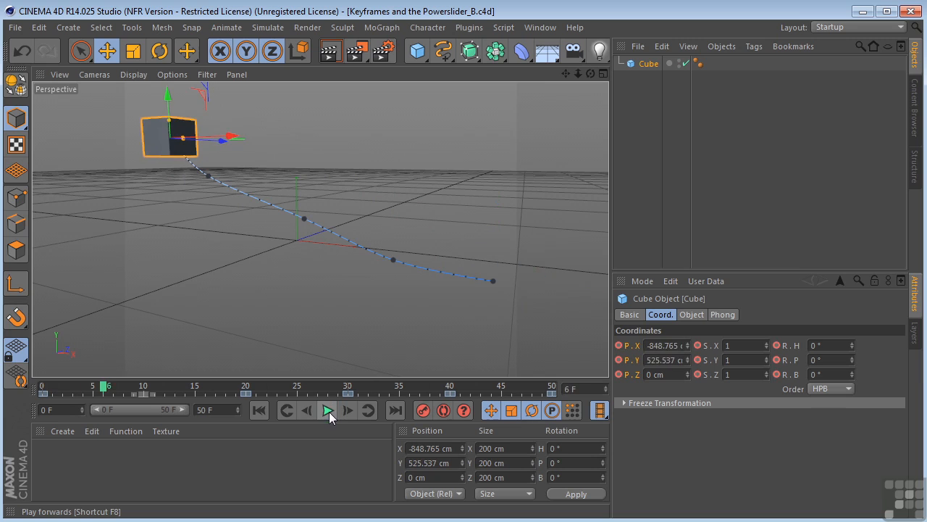
At frame 20, move the cube to about Y 222 cm and Z -370 cm, record the keyframe and play back the path.
drag(108, 389, 348, 395)
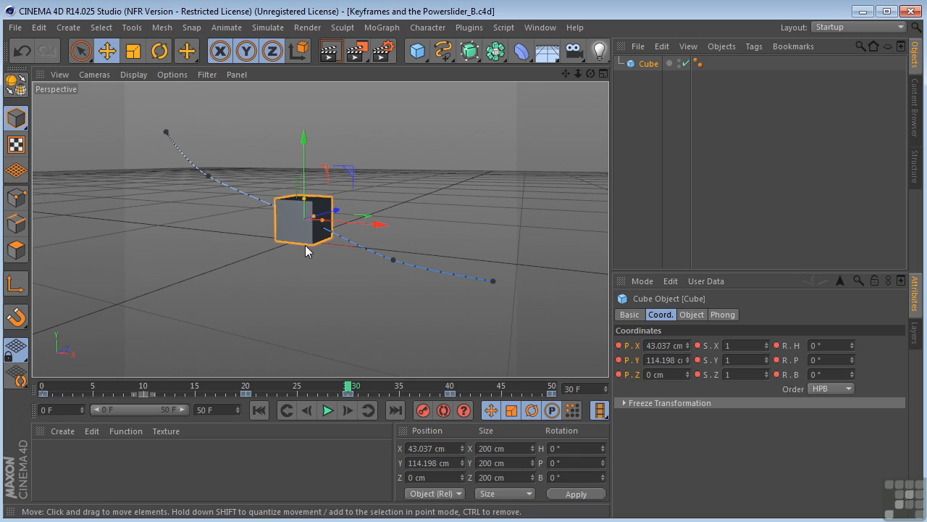
click(208, 176)
click(243, 387)
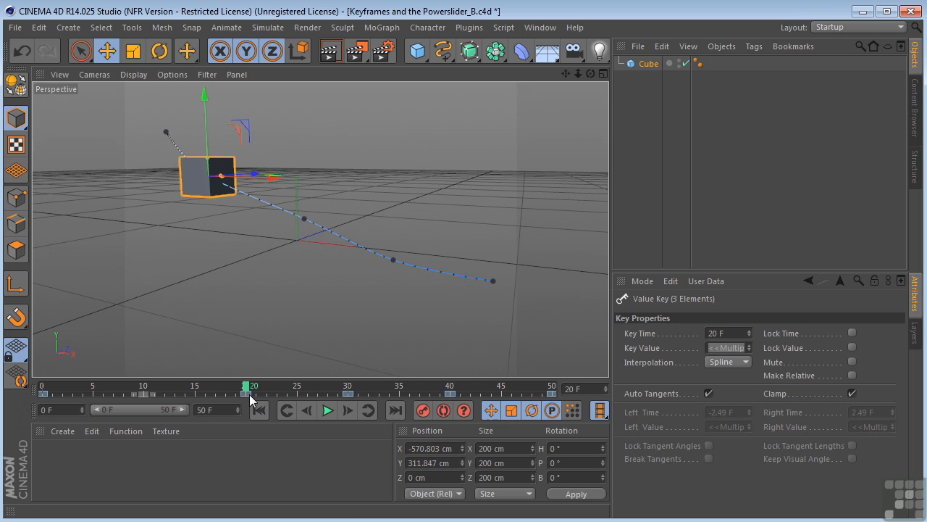
alt+drag(576, 90, 219, 168)
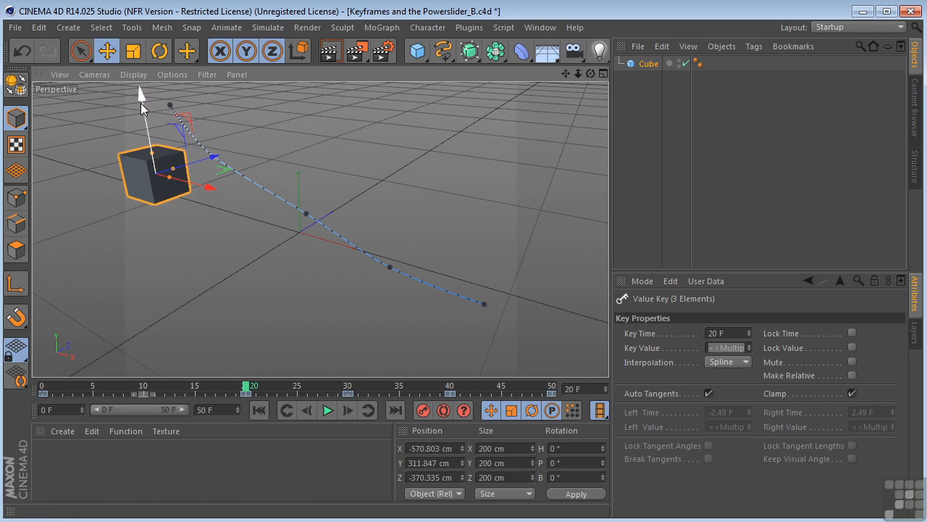
drag(138, 94, 139, 117)
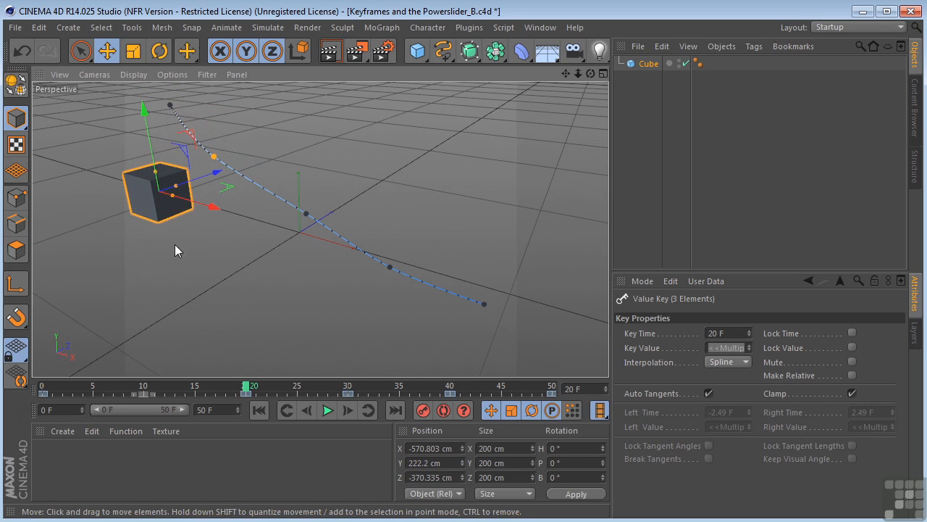
click(421, 411)
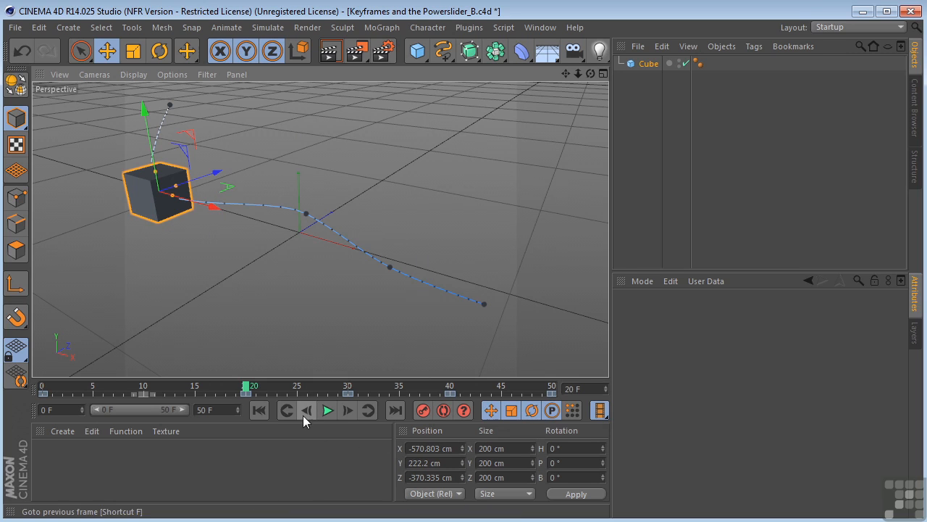
click(328, 411)
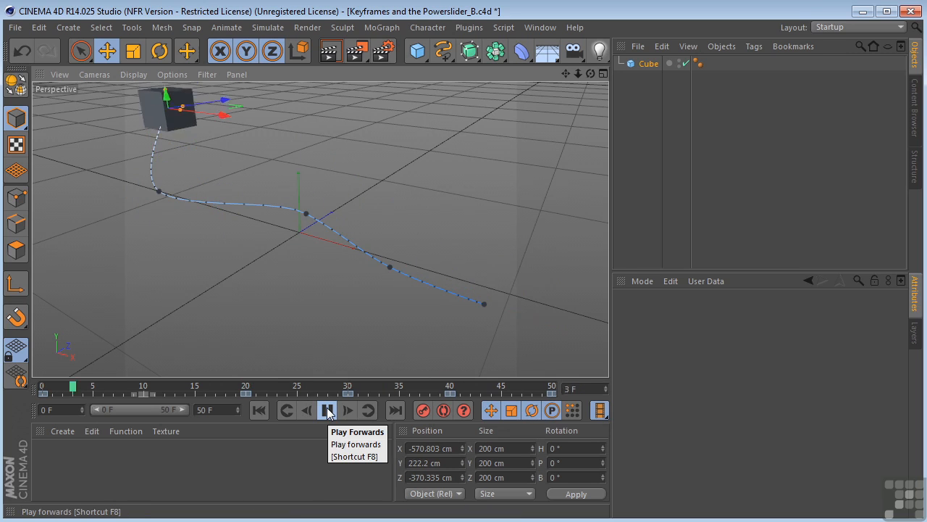
click(327, 411)
At frame 10, move the cube to about Y 276 cm and Z 310 cm and record a new keyframe.
drag(590, 74, 319, 228)
drag(225, 386, 144, 388)
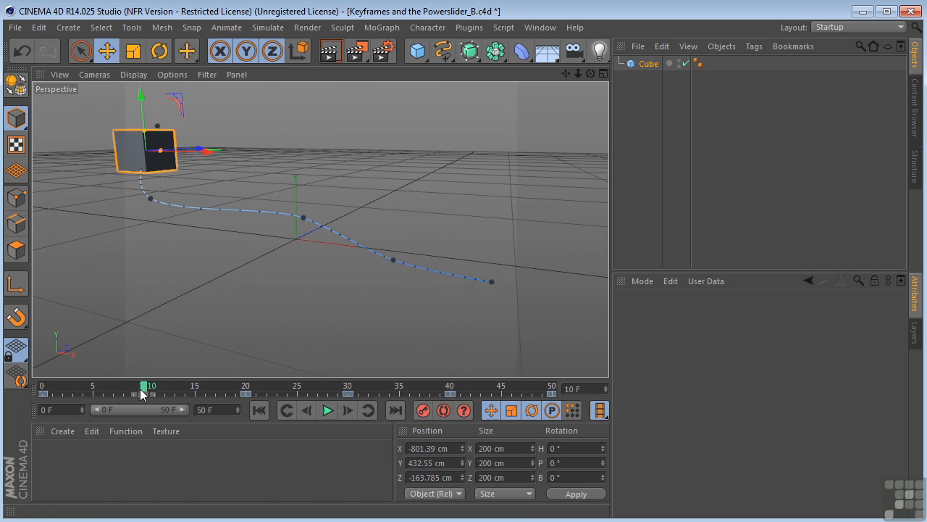
drag(566, 74, 546, 63)
drag(192, 95, 253, 186)
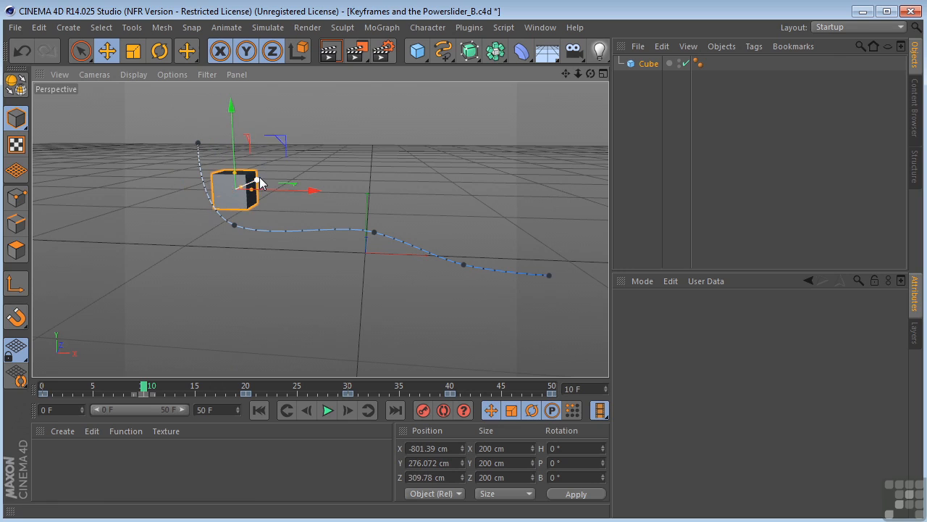
click(423, 410)
Play the animation from frame 0 to review the reshaped motion path.
mouse_move(590, 73)
mouse_down()
mouse_move(583, 86)
mouse_move(591, 75)
mouse_up()
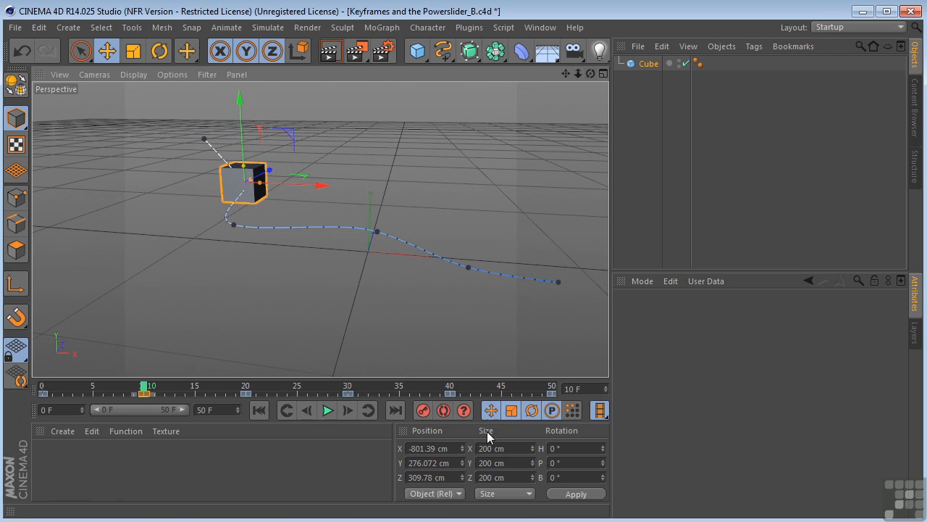
click(42, 389)
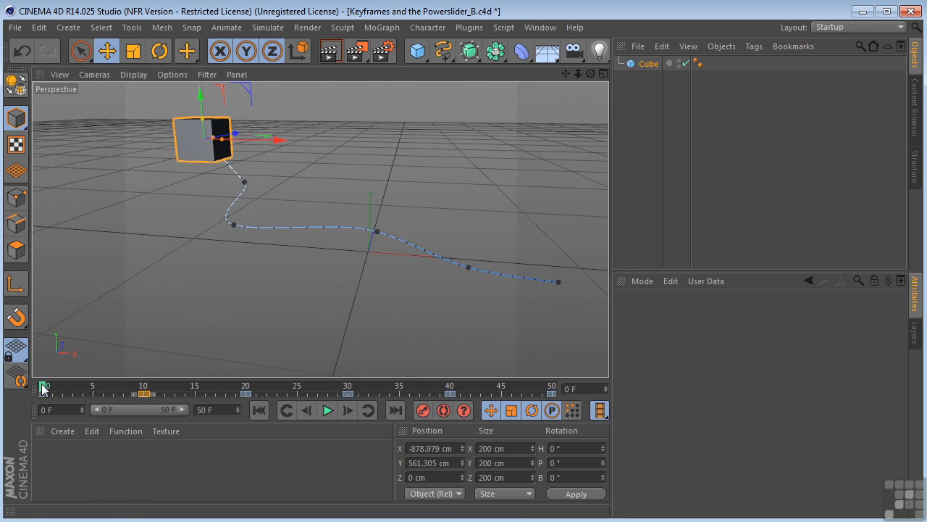
click(330, 411)
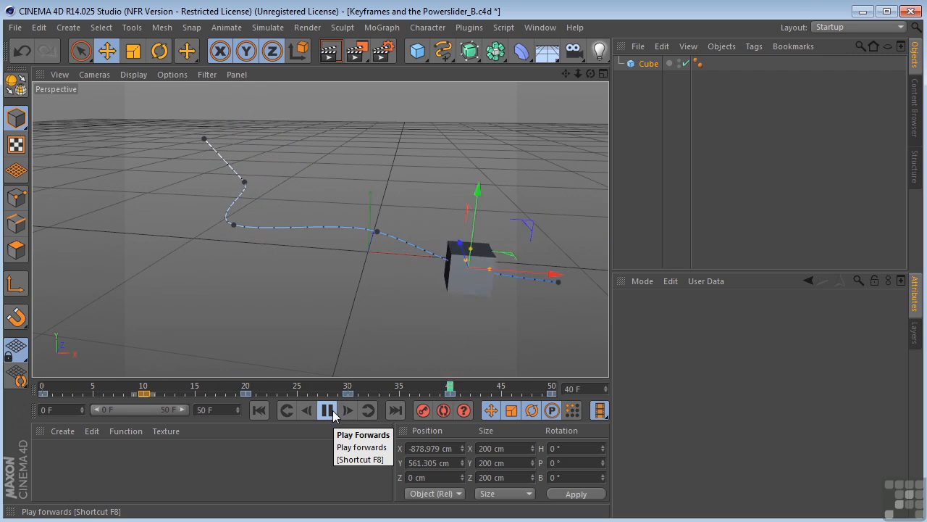
click(328, 410)
Return to frame 0, move the frame 10 keyframe onto frame 20 and delete it there.
drag(529, 389, 37, 377)
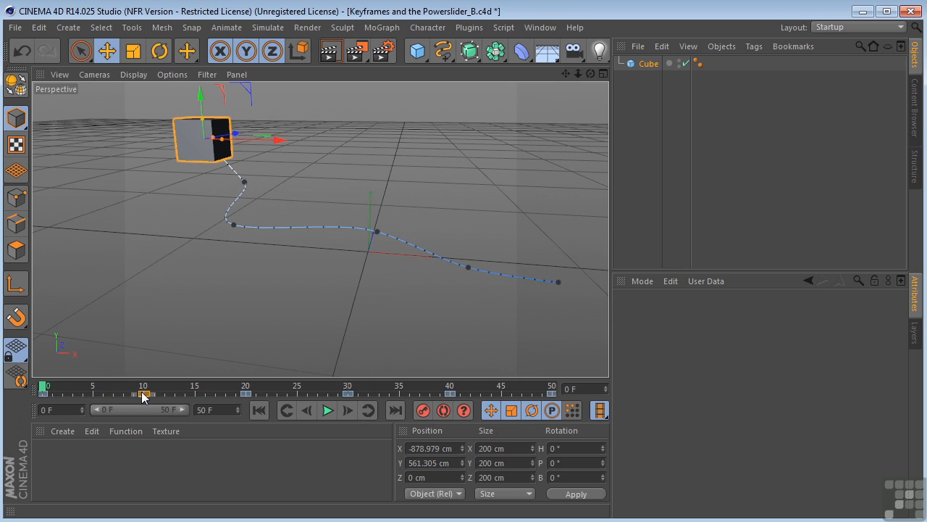
drag(142, 396, 244, 393)
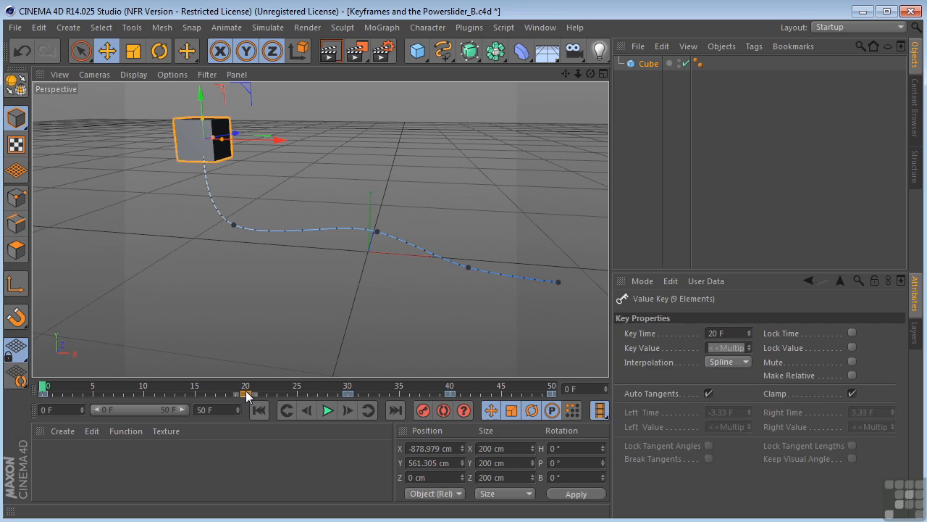
Select the cube and delete the animation track of its P.X position parameter.
click(638, 64)
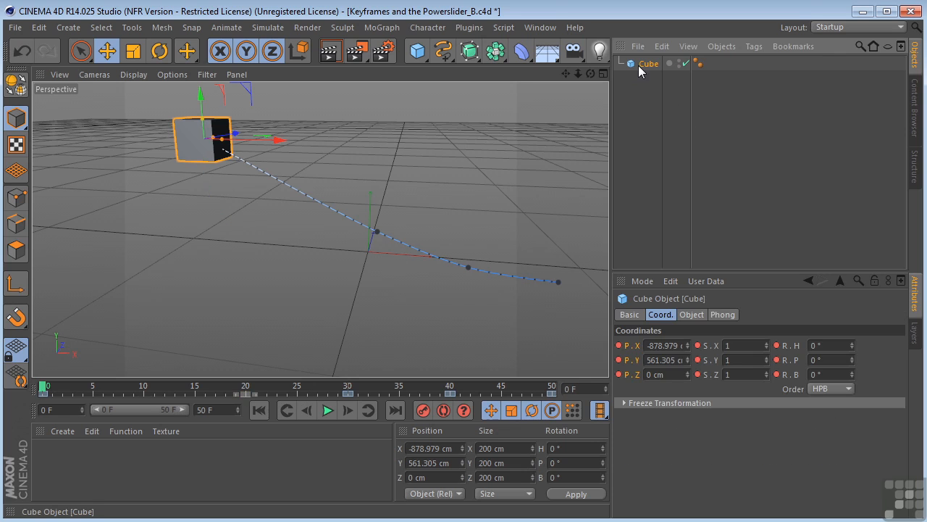
right_click(628, 351)
mouse_move(641, 353)
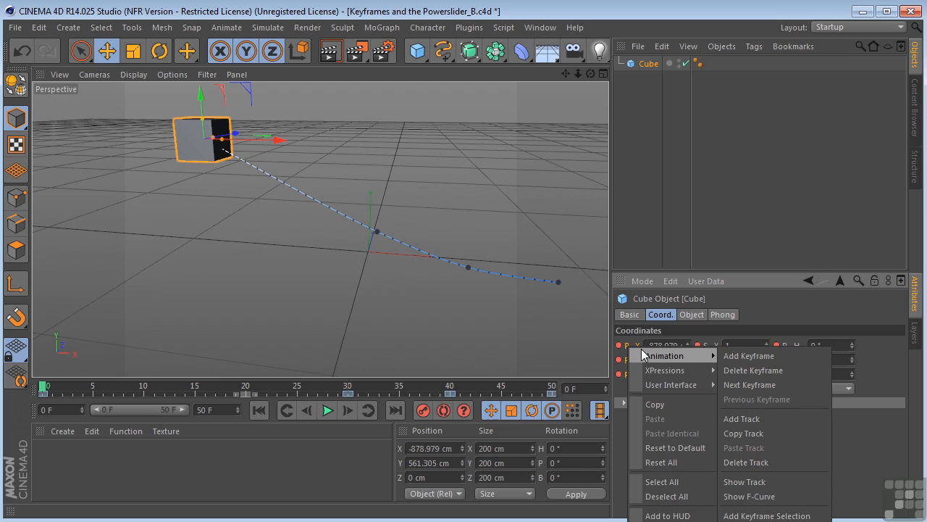
click(752, 461)
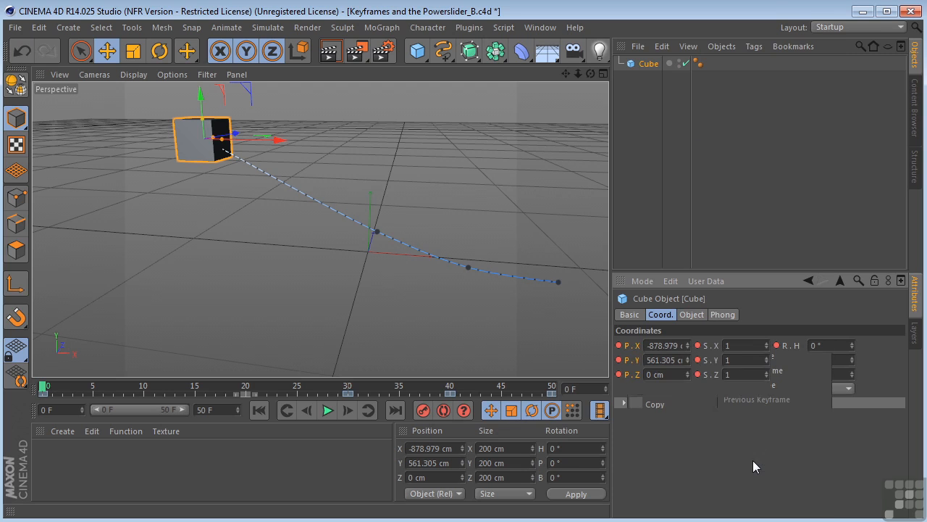
Delete the animation tracks of the cube's scale and rotation parameters.
right_click(706, 350)
mouse_move(743, 356)
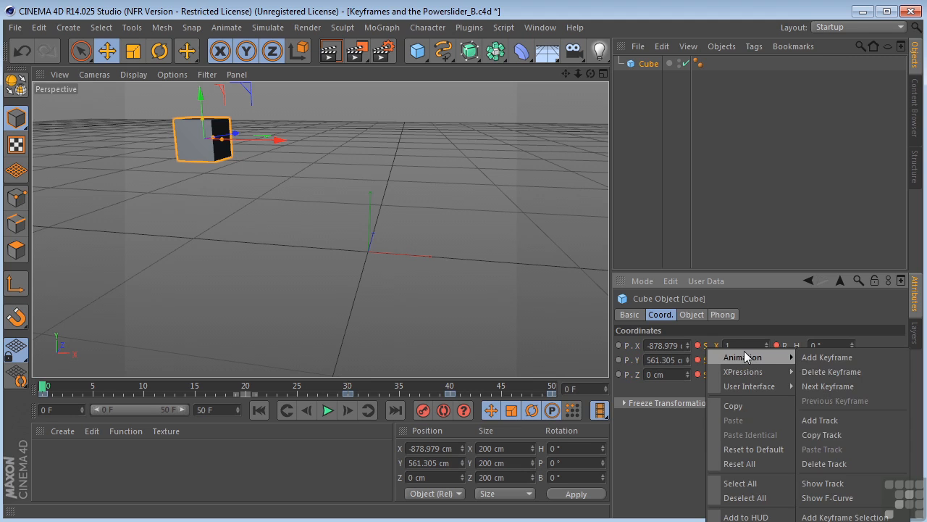
click(829, 463)
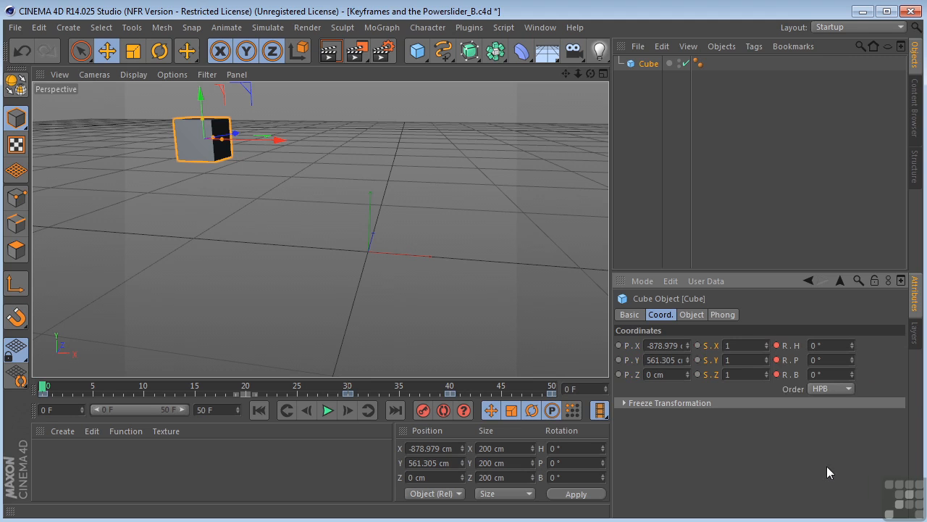
right_click(786, 350)
mouse_move(819, 356)
click(701, 463)
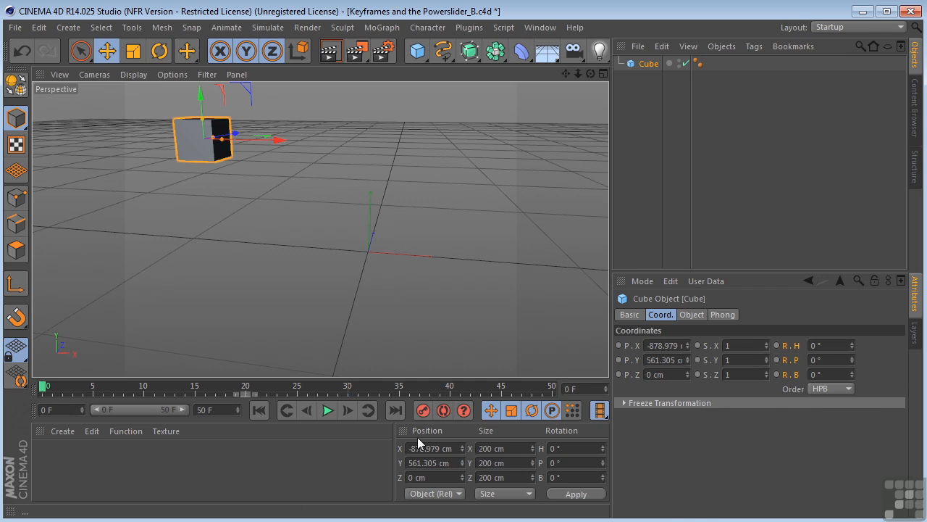
Play the animation to check the cube's motion without its tracks, and return to frame 0.
click(327, 410)
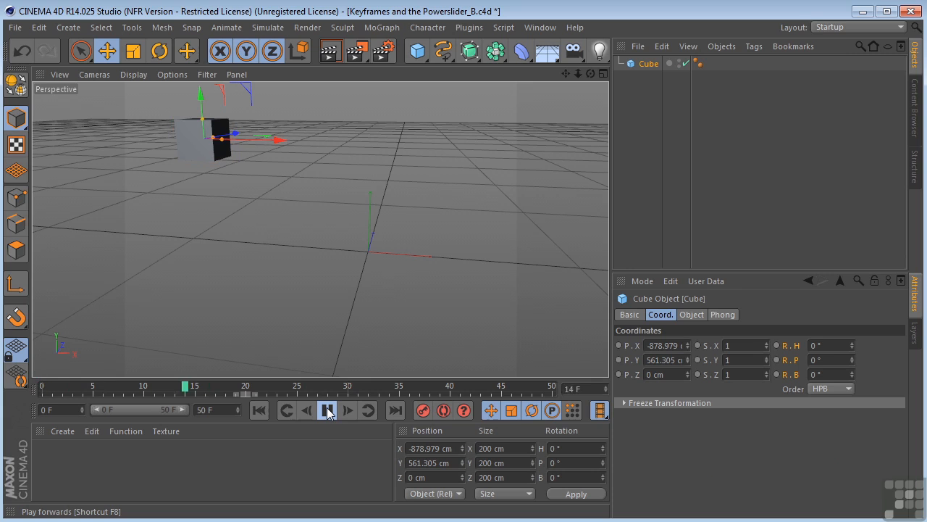
click(327, 410)
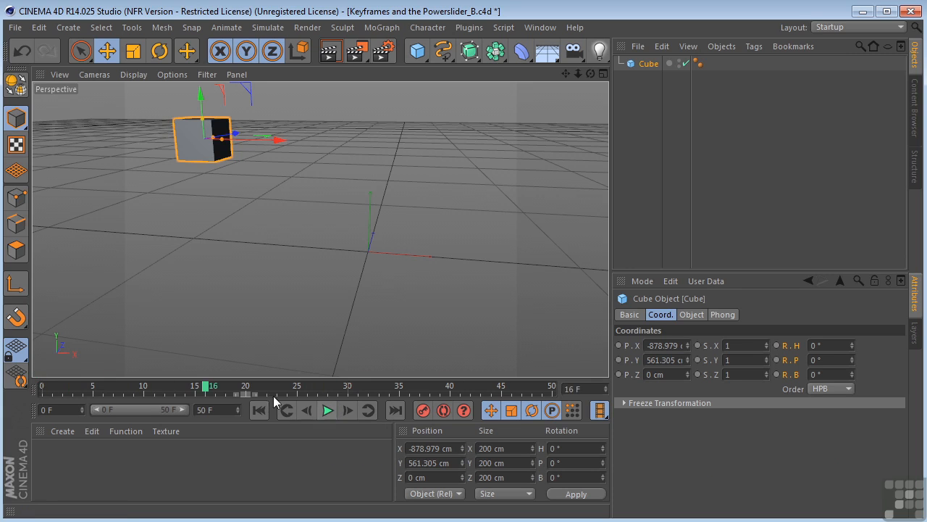
drag(213, 388, 40, 392)
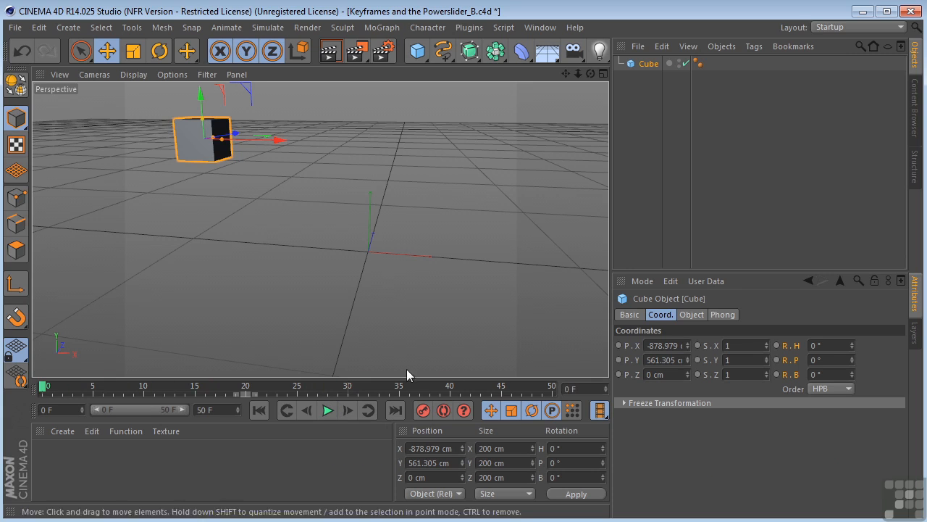
Record position keyframes at frame 0 and at frame 20 with the cube moved to about X 35, Y 265 and Z -498 cm.
click(627, 346)
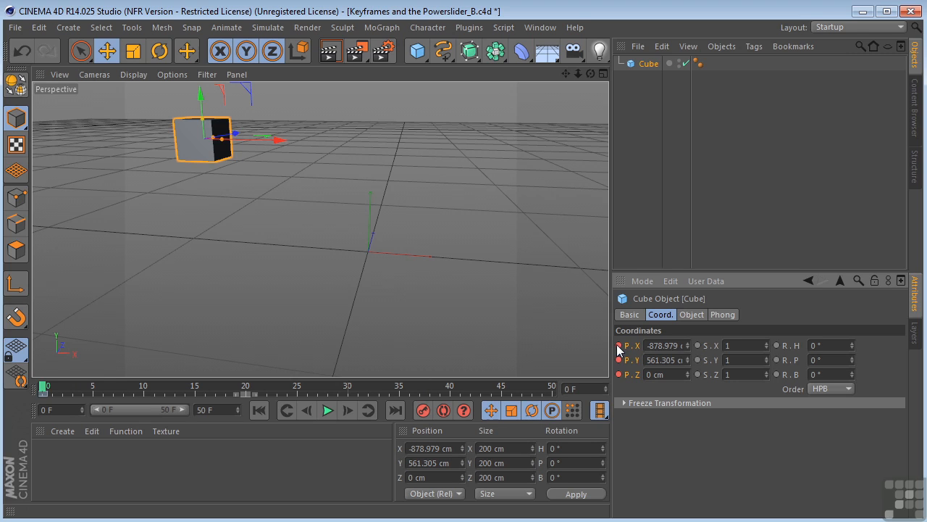
drag(54, 397, 147, 406)
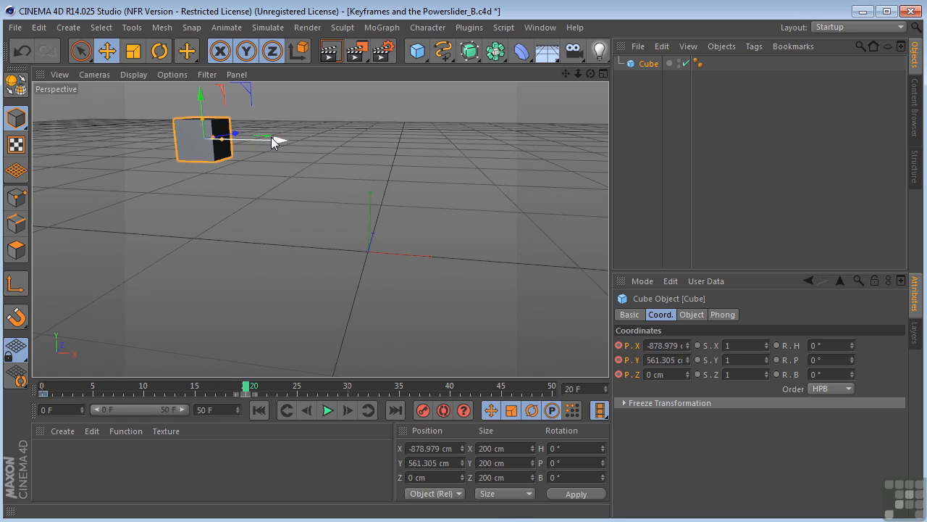
drag(271, 137, 453, 189)
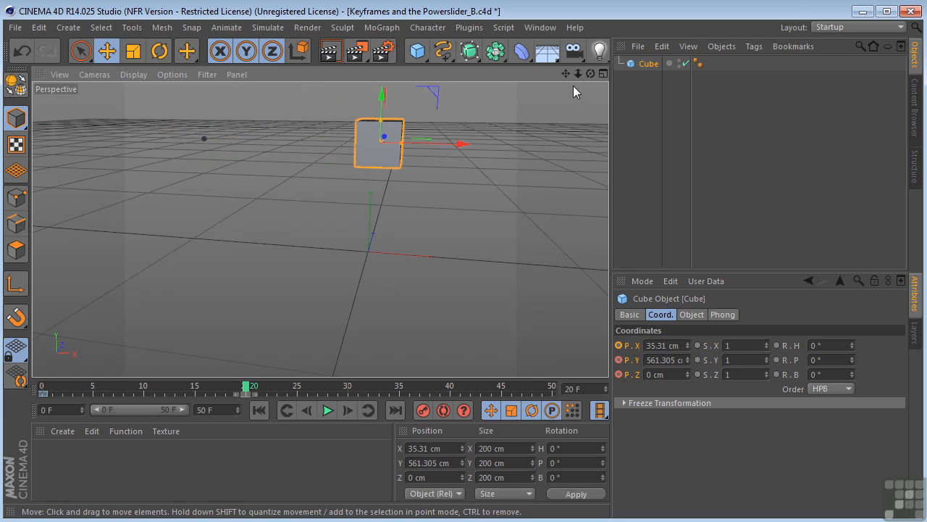
drag(590, 73, 544, 103)
drag(446, 142, 355, 205)
drag(590, 73, 316, 262)
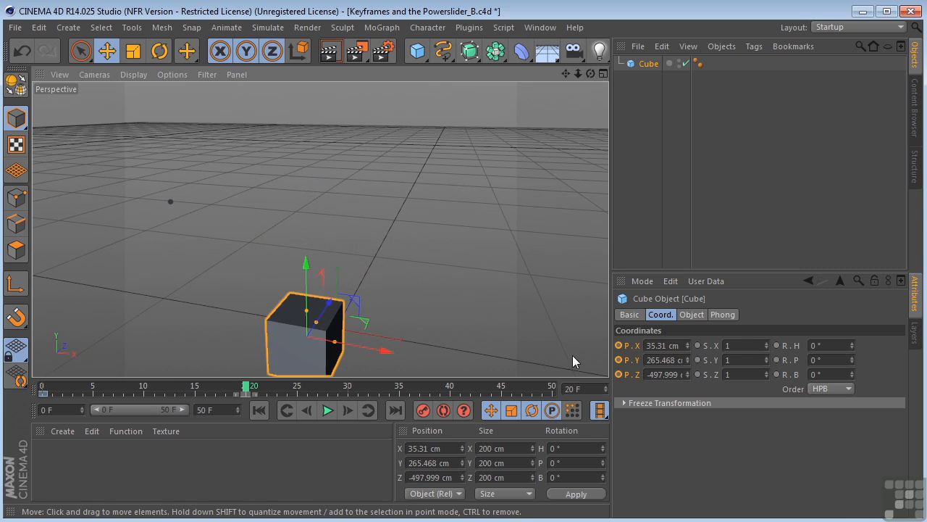
click(619, 346)
Play the animation from frame 0 to review the motion between the two position keyframes.
drag(246, 391, 42, 392)
click(327, 410)
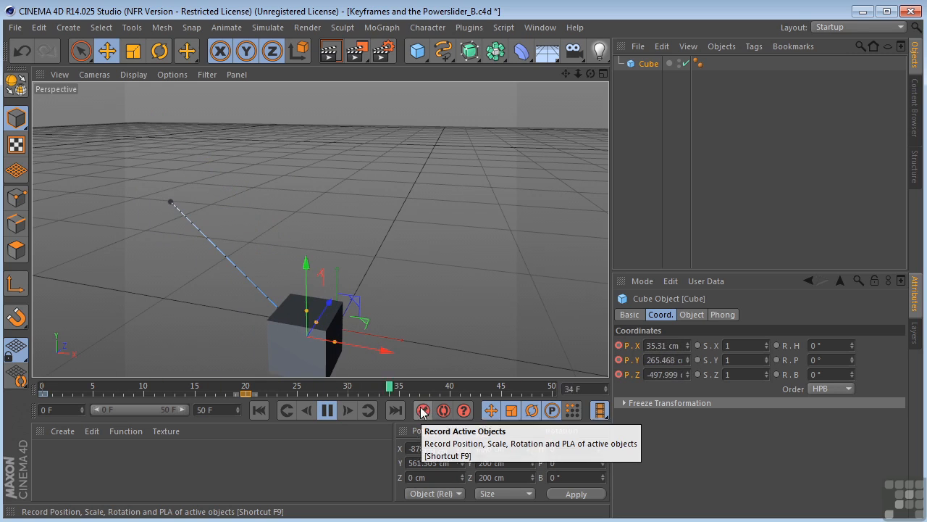
click(329, 410)
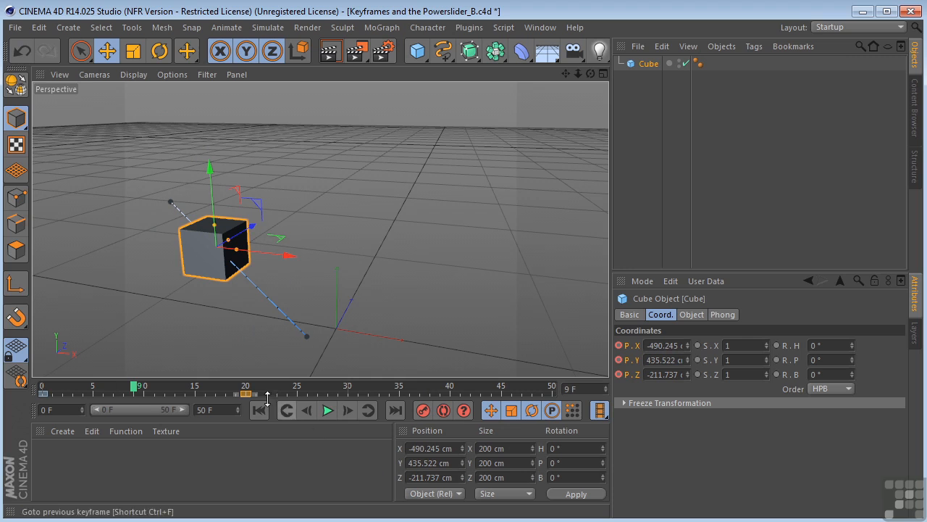
Delete the position keyframes at frames 20 and 0, and return the playhead to frame 0.
key(Delete)
click(43, 395)
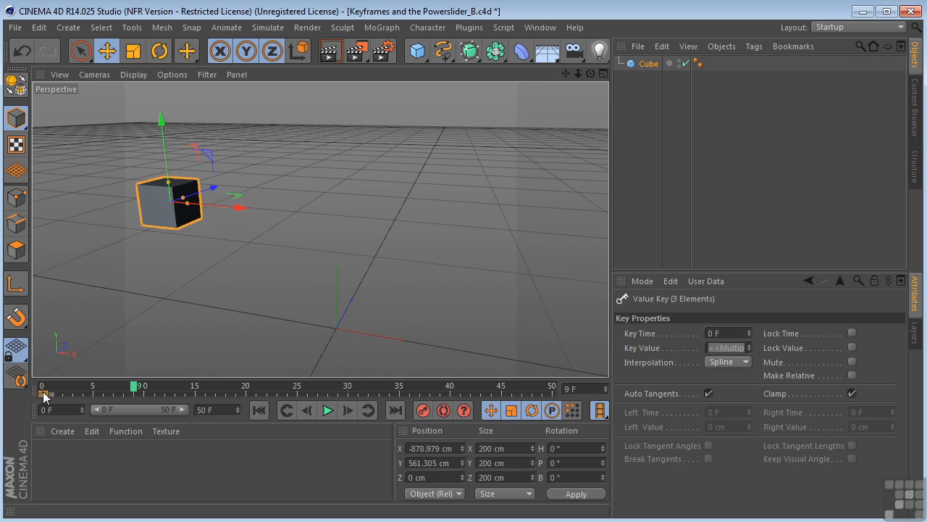
key(Delete)
drag(136, 388, 29, 410)
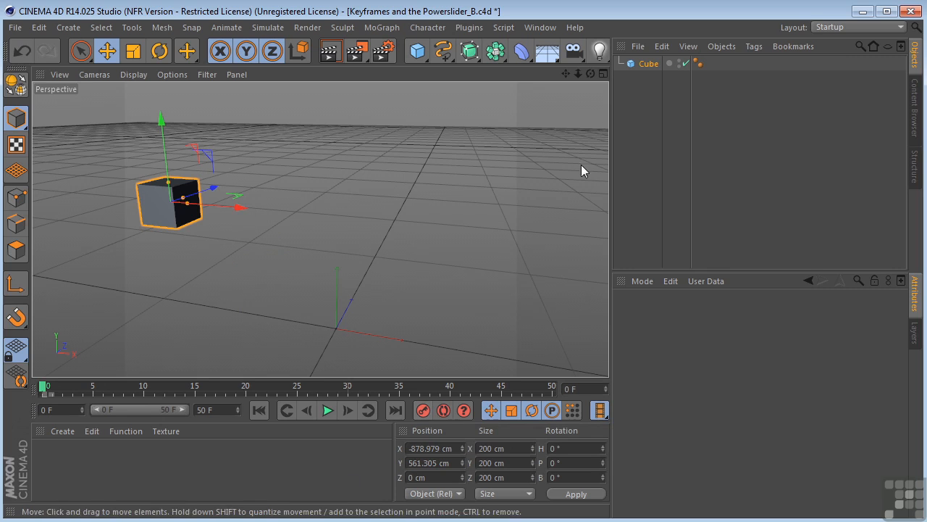
Select the cube, record a position, scale and rotation keyframe at frame 0, and undo the recording.
click(649, 65)
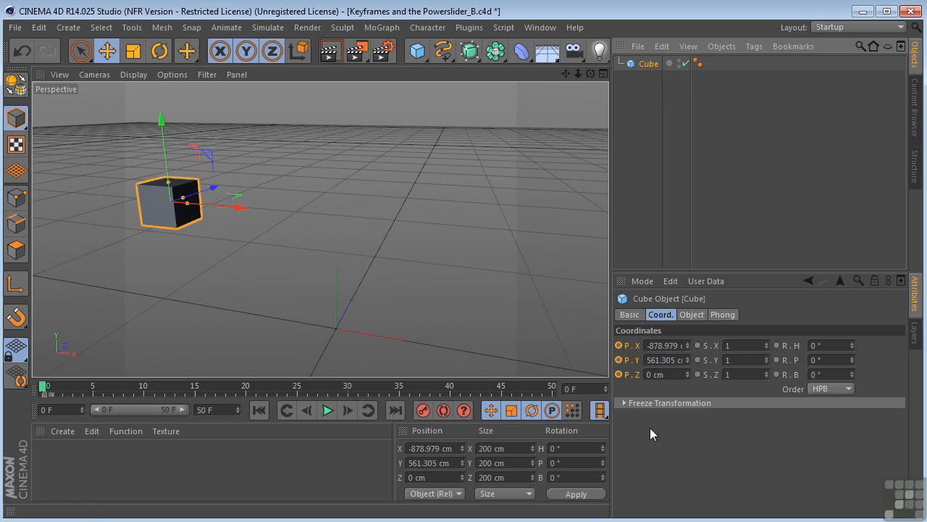
click(423, 410)
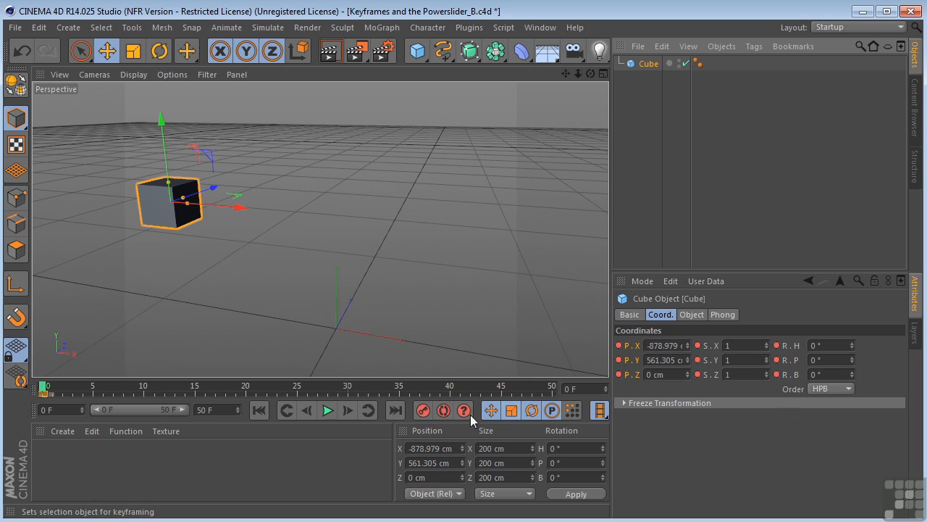
key(ctrl+z)
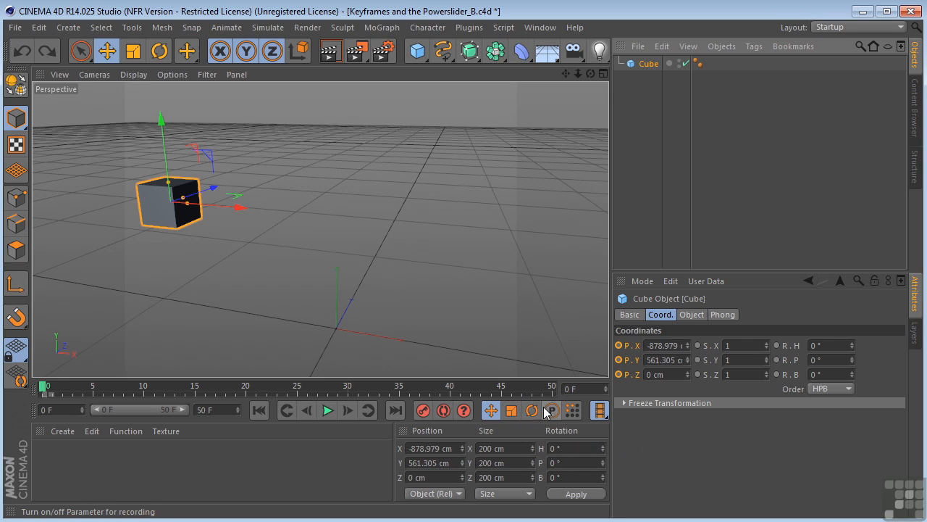
Record position-only keyframes at frame 0 and at frame 20 with the cube moved to about X 298, Y 369 and Z 324 cm.
click(421, 411)
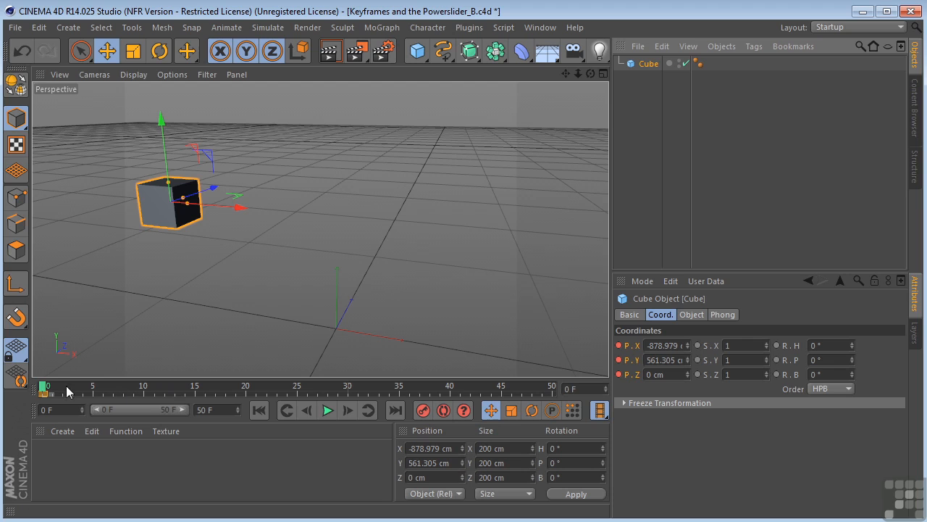
drag(45, 389, 246, 389)
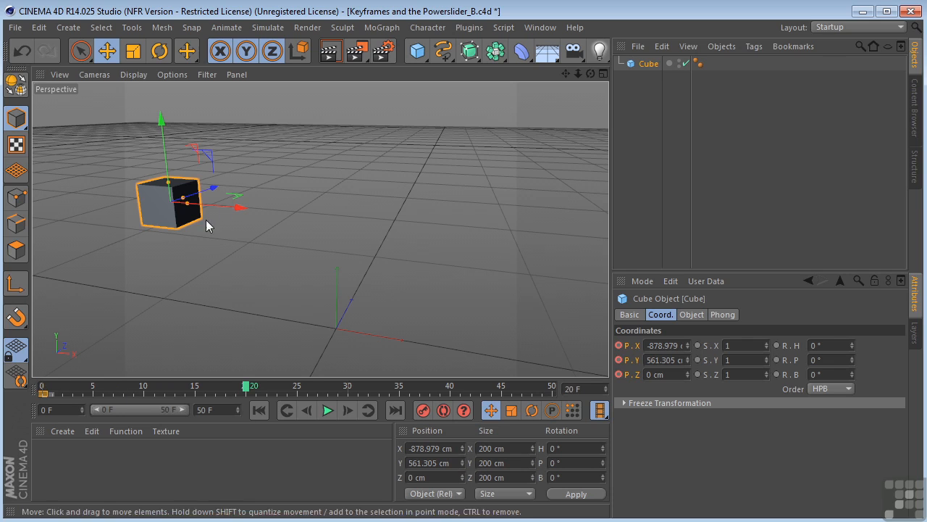
drag(235, 201, 476, 246)
click(421, 411)
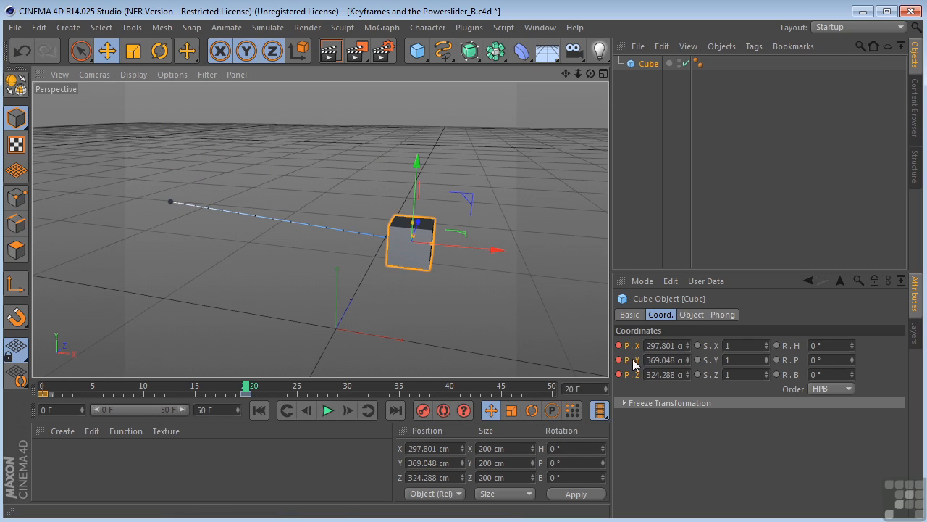